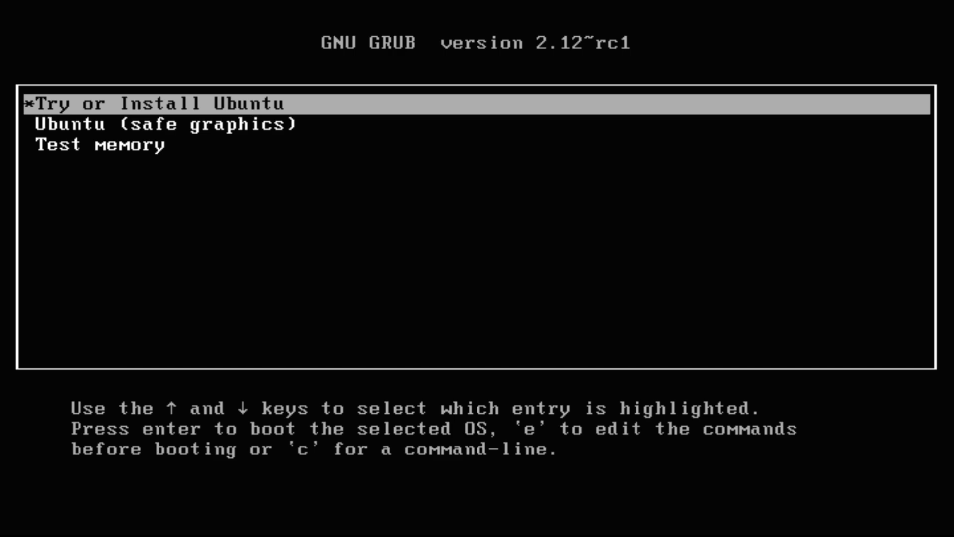
# Boot the 'Try or Install Ubuntu' GRUB entry into the live installer's language page.
pyautogui.press('Return')
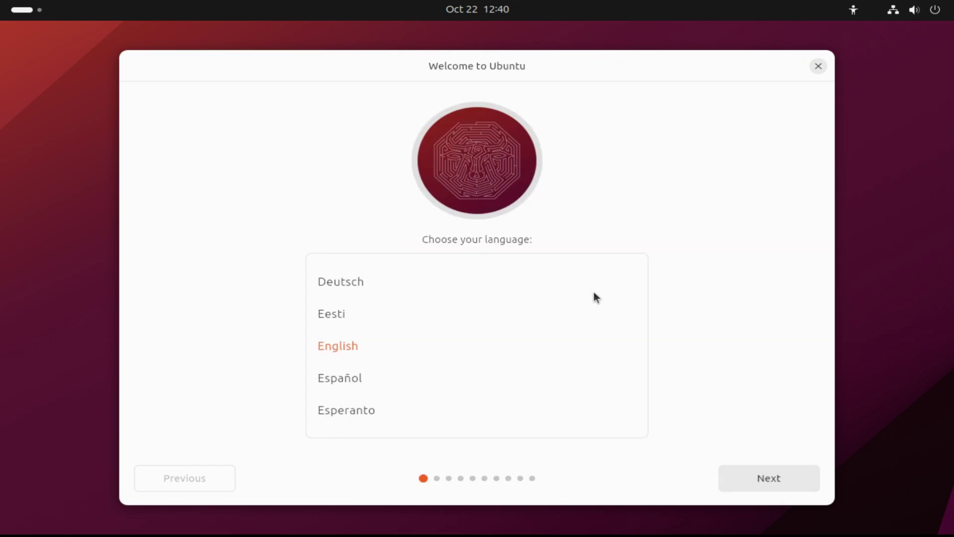
# Keep English as the installer language and select Install Ubuntu.
pyautogui.click(776, 476)
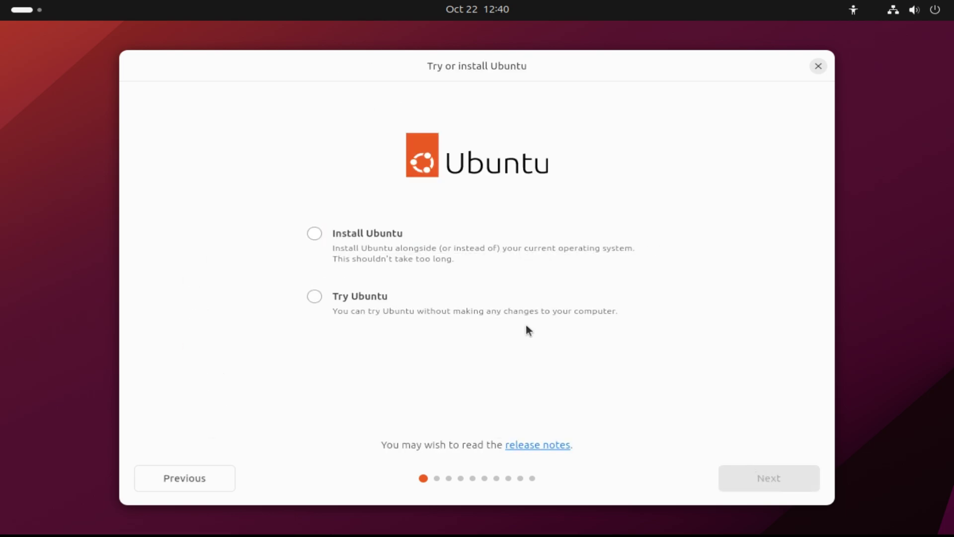
pyautogui.click(324, 232)
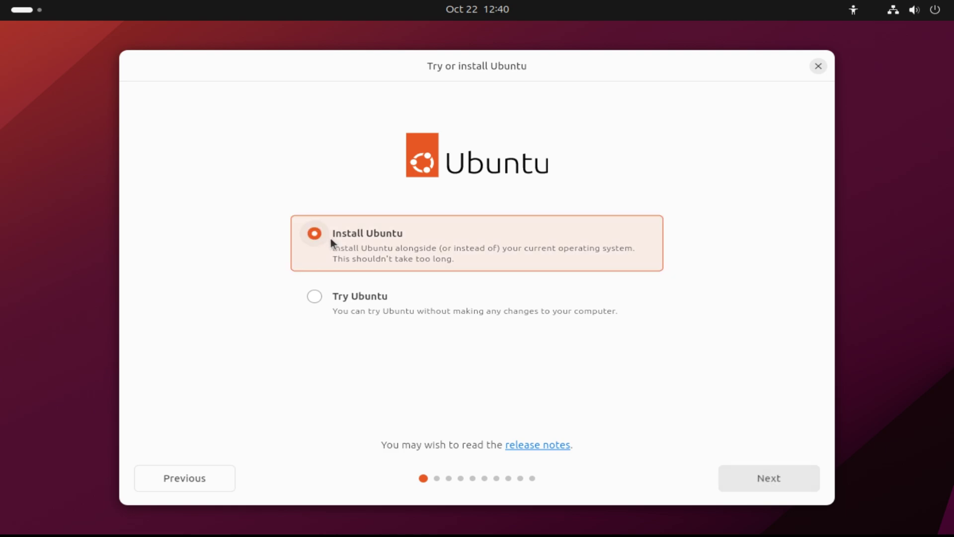
# Accept the English (US) keyboard layout and skip connecting to the internet.
pyautogui.click(780, 476)
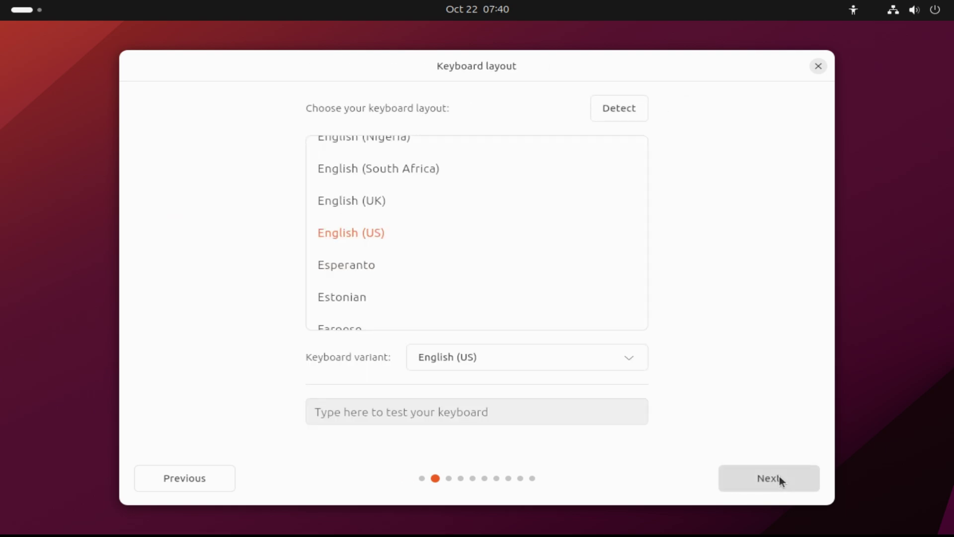
pyautogui.click(779, 476)
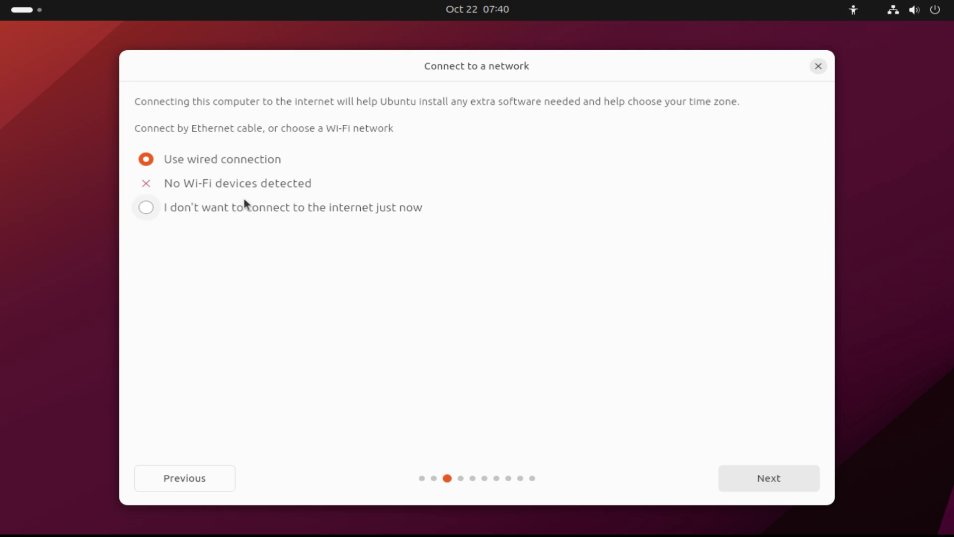
pyautogui.click(242, 206)
pyautogui.click(786, 484)
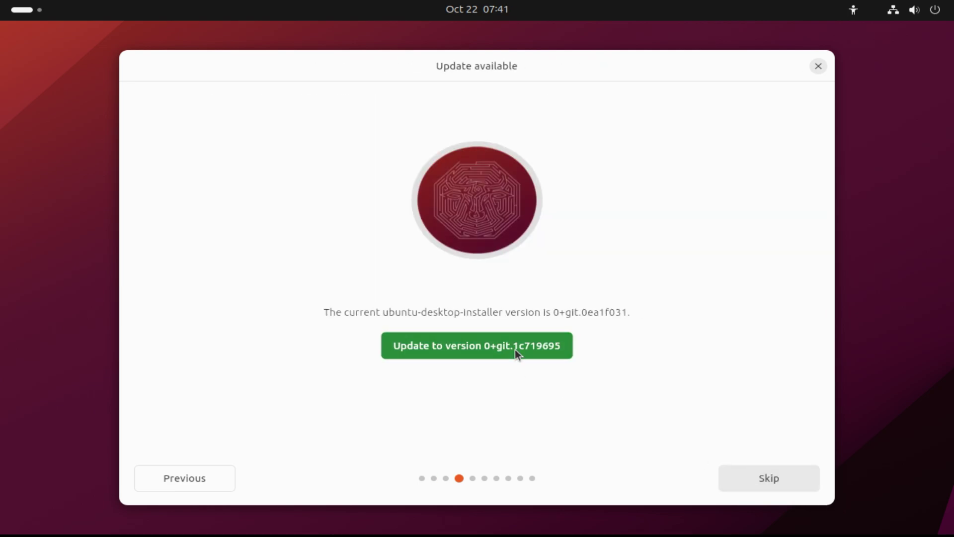
# Update the installer to version 0+git.1c719695 and restart it.
pyautogui.click(514, 350)
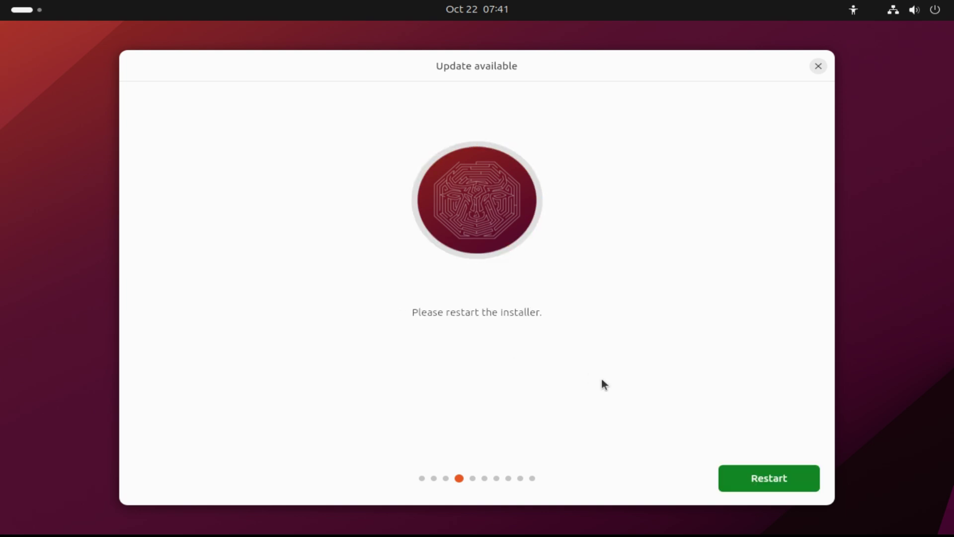
pyautogui.click(786, 471)
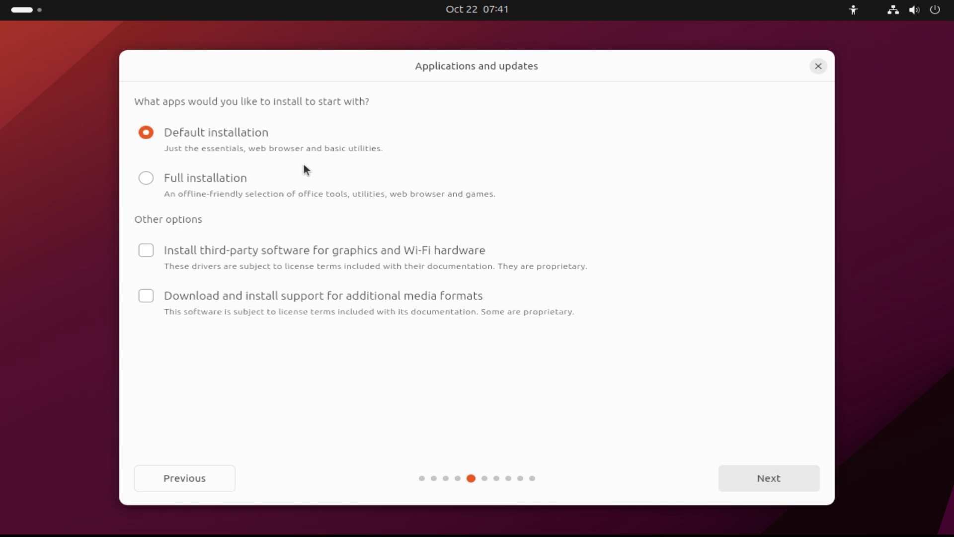
# Keep Default installation, choose Manual partitioning, and select the 137.44 GB disk's free space.
pyautogui.click(765, 478)
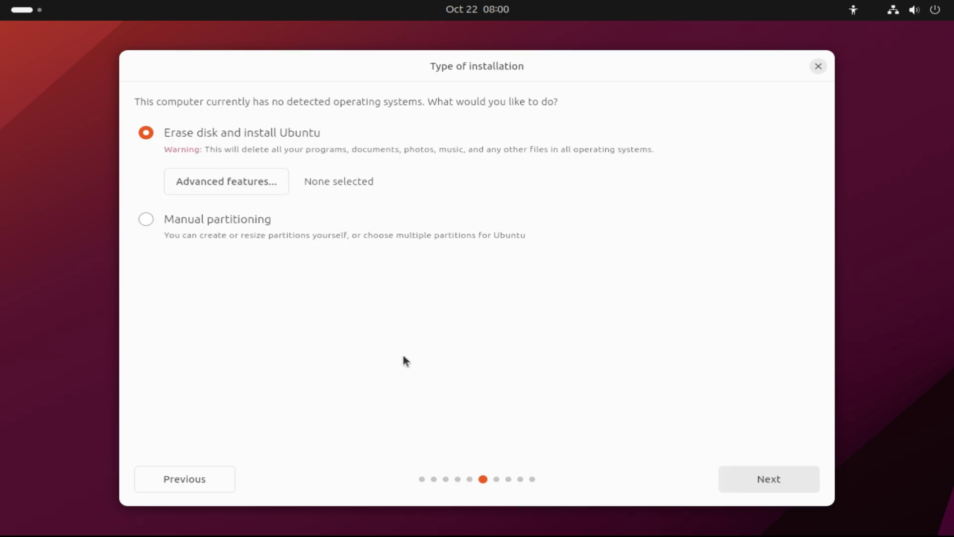
pyautogui.click(145, 221)
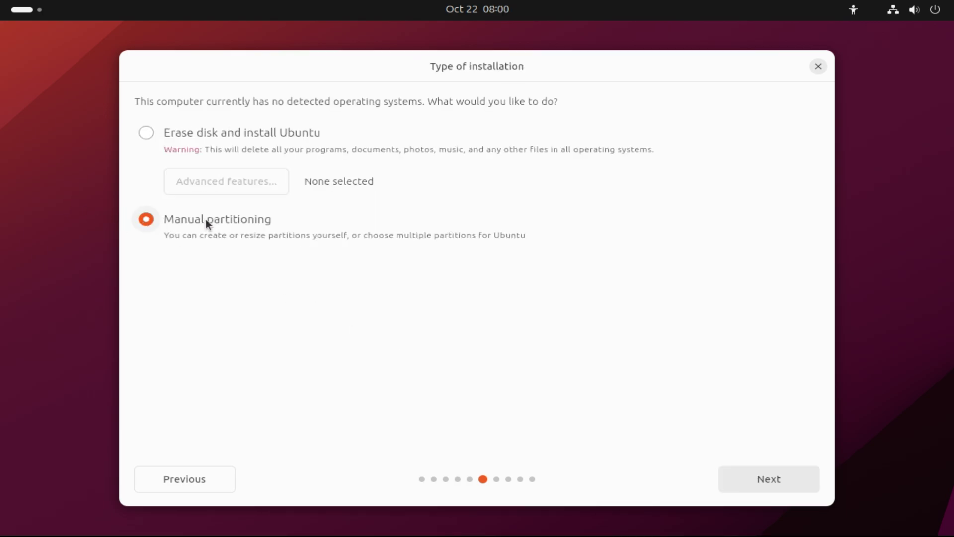
pyautogui.click(738, 474)
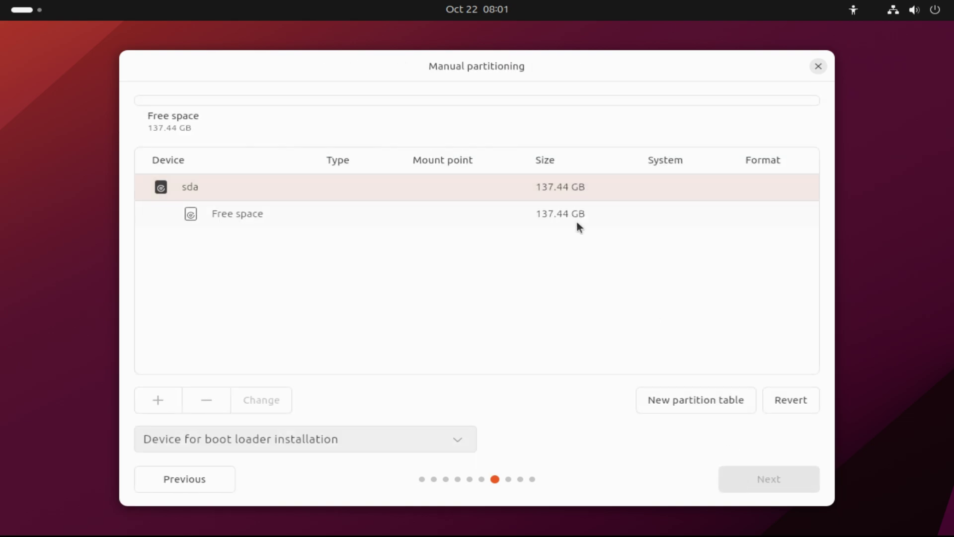
pyautogui.click(577, 223)
# Create a 1 MB partition left unformatted from the free space.
pyautogui.click(154, 401)
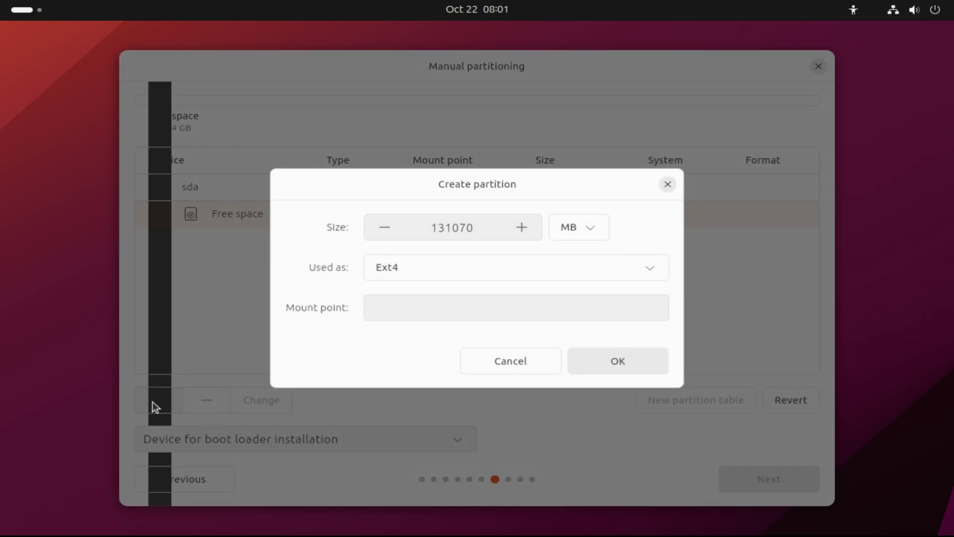
pyautogui.doubleClick(482, 226)
pyautogui.moveTo(482, 225); pyautogui.dragTo(430, 236)
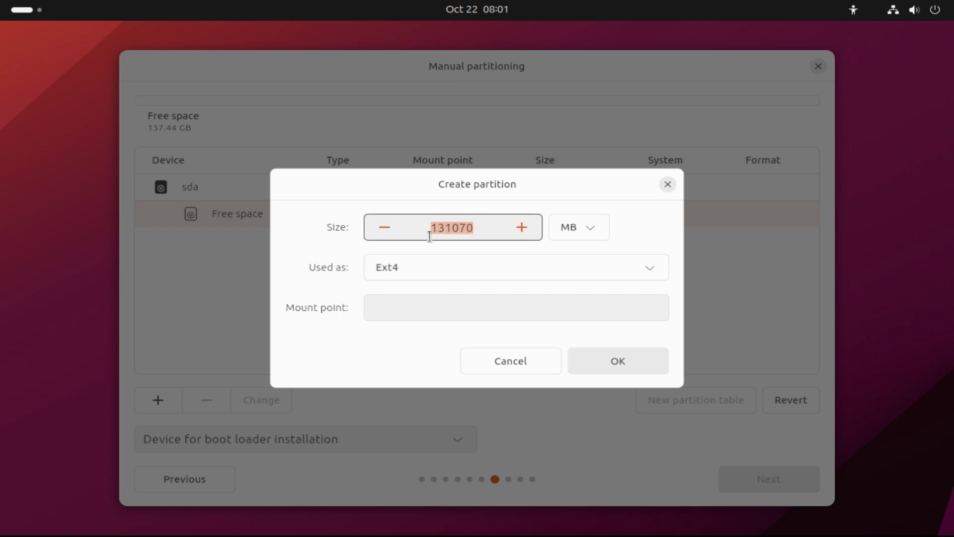
pyautogui.press('End')
pyautogui.moveTo(488, 237); pyautogui.dragTo(394, 238)
pyautogui.write('1')
pyautogui.click(422, 273)
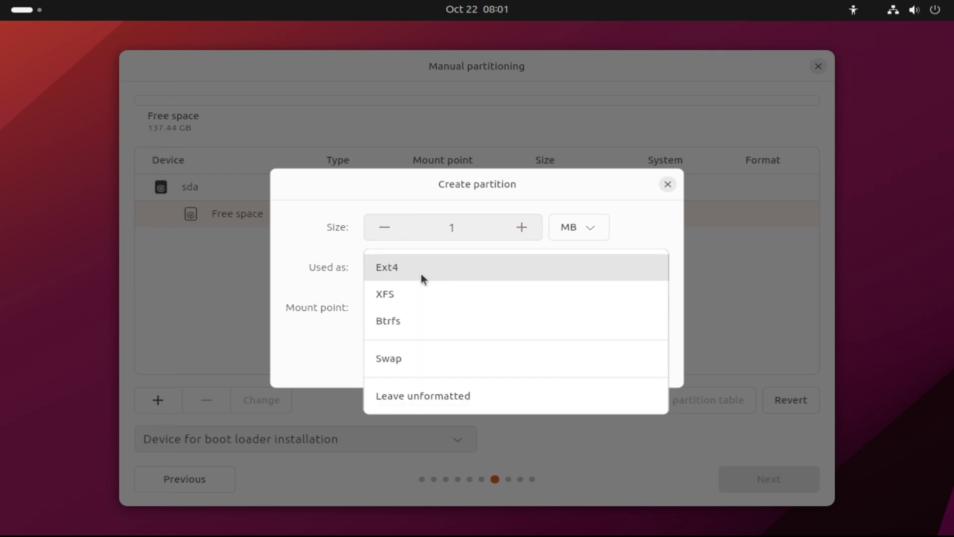
pyautogui.click(445, 395)
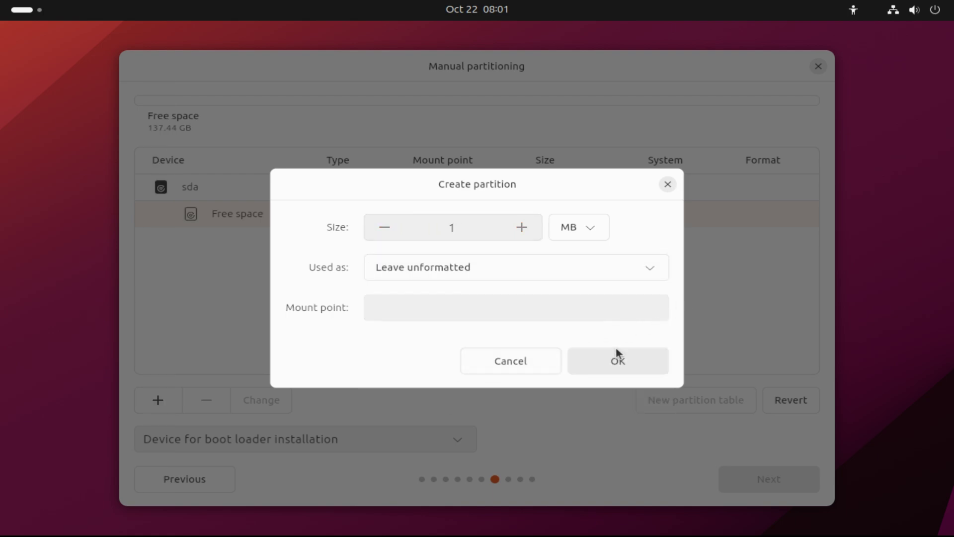
pyautogui.click(627, 353)
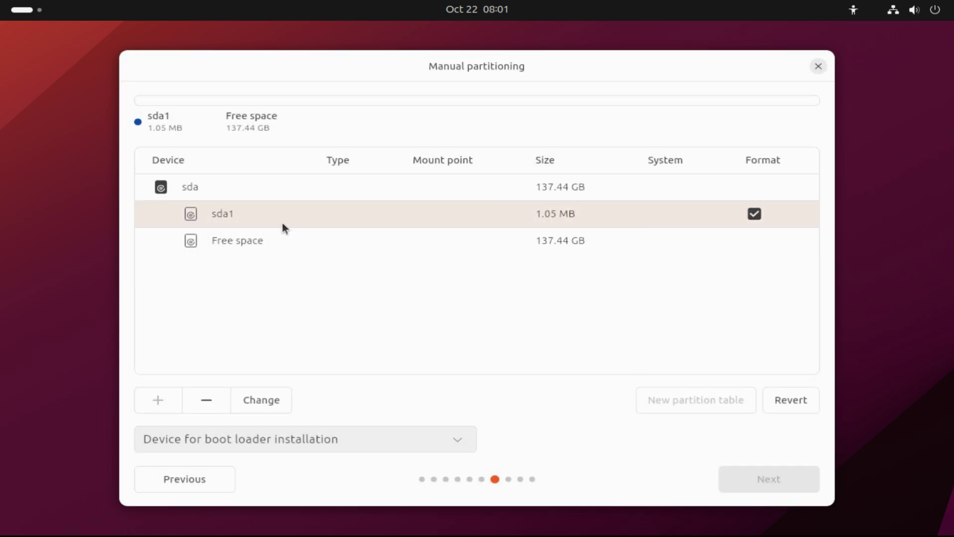
# Start a swap partition in the remaining free space and select its size value.
pyautogui.click(296, 237)
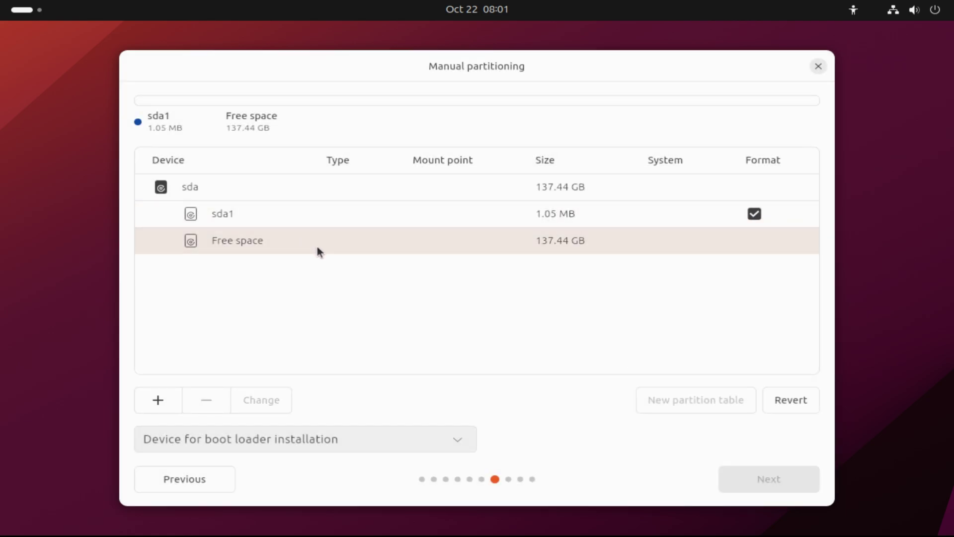
pyautogui.click(157, 397)
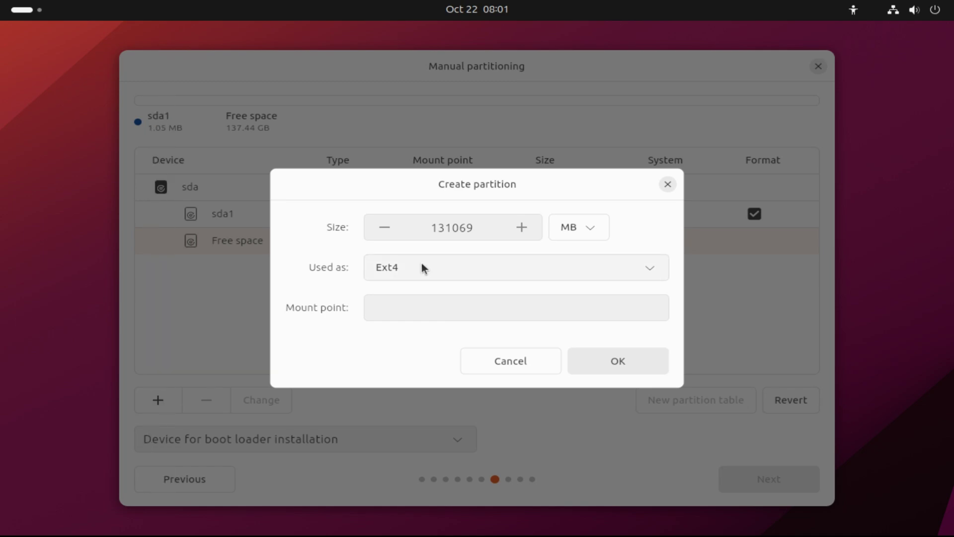
pyautogui.click(422, 267)
pyautogui.click(396, 357)
pyautogui.click(477, 222)
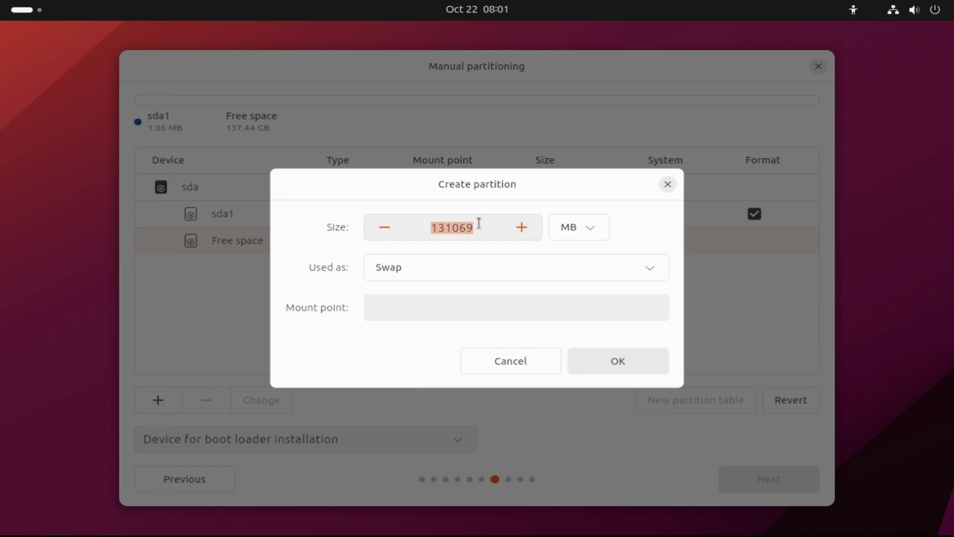
pyautogui.click(479, 223)
pyautogui.doubleClick(478, 222)
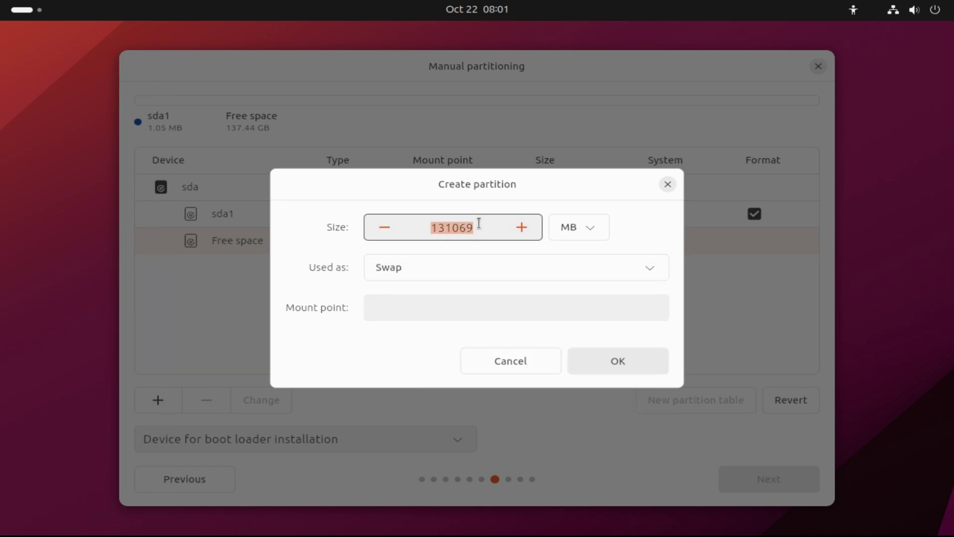
pyautogui.click(479, 227)
pyautogui.doubleClick(479, 227)
# Finish the swap partition at 8192 MB, then add a 35000 MB ext4 /home partition.
pyautogui.write('8192')
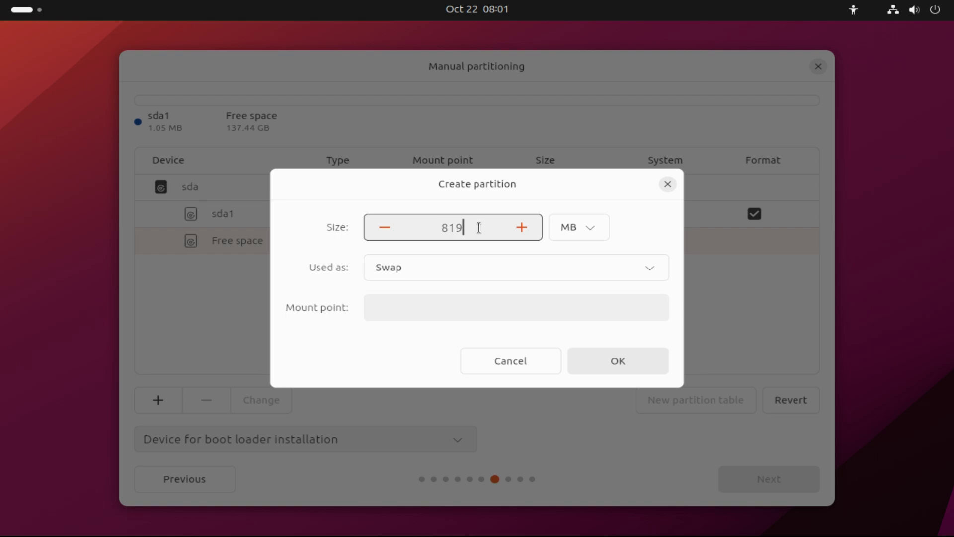
pyautogui.click(630, 356)
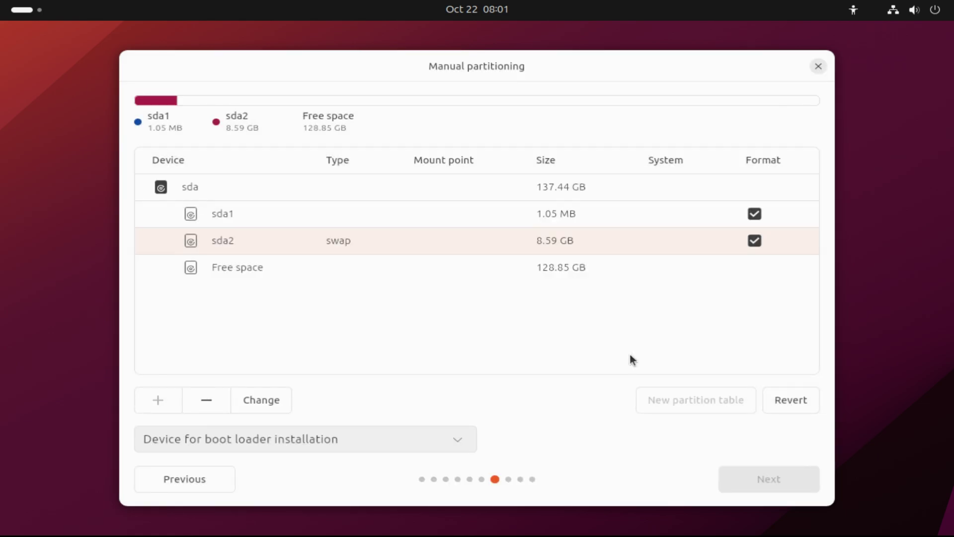
pyautogui.click(512, 270)
pyautogui.click(155, 398)
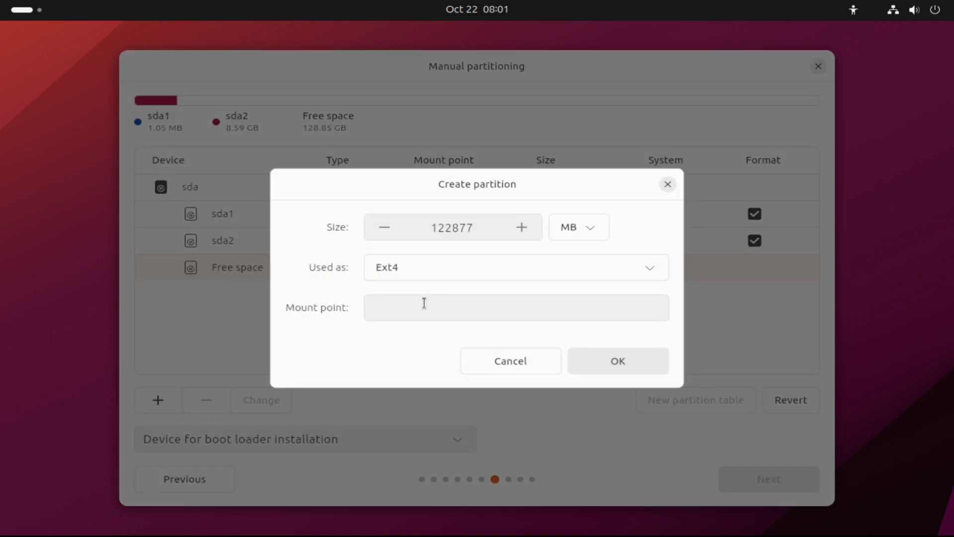
pyautogui.click(432, 314)
pyautogui.click(401, 388)
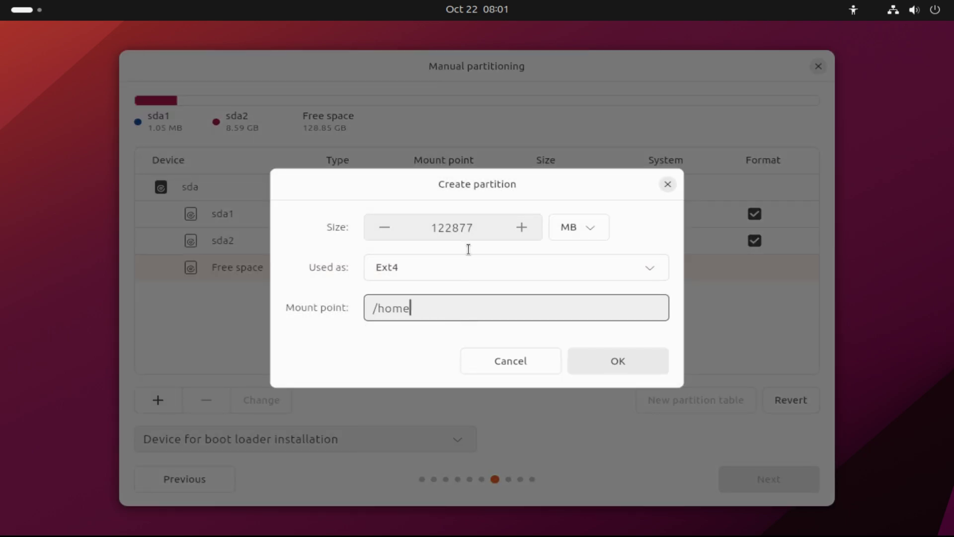
pyautogui.doubleClick(437, 226)
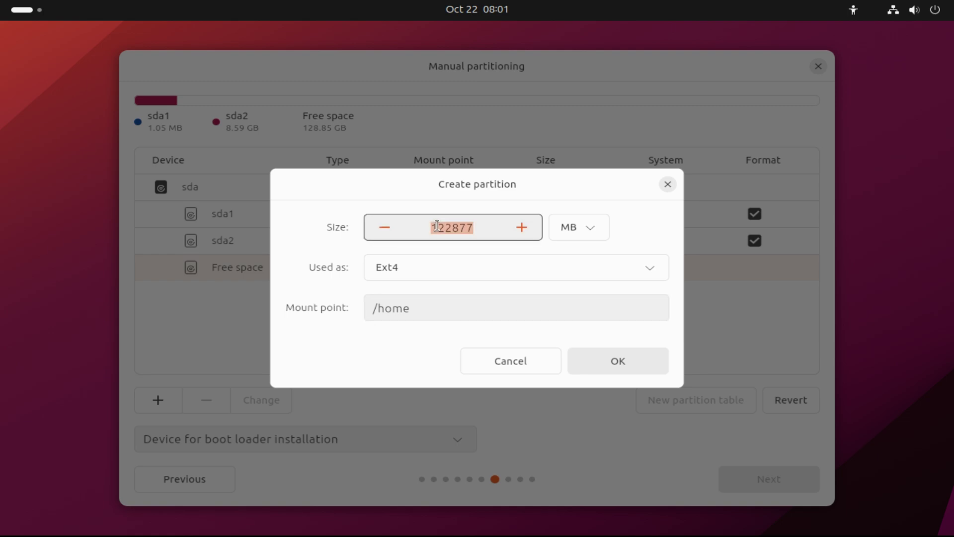
pyautogui.write('35000')
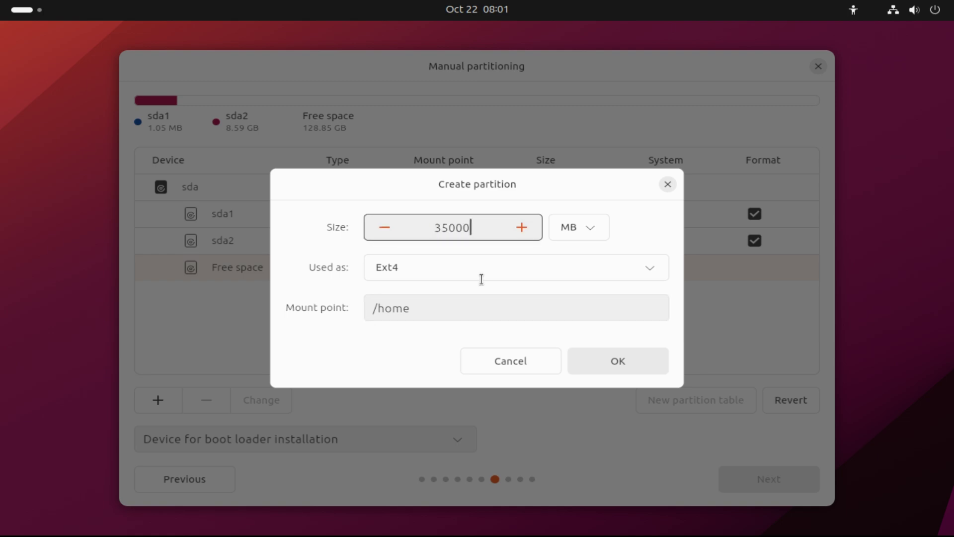
pyautogui.click(599, 365)
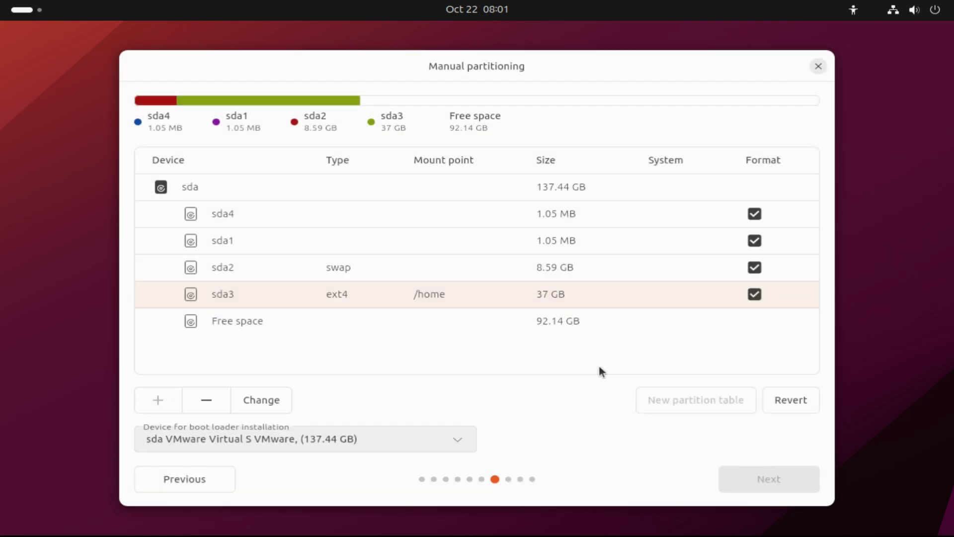
# Add a 20000 MB ext4 partition at /tmp, leaving 71.17 GB free.
pyautogui.click(494, 317)
pyautogui.click(161, 402)
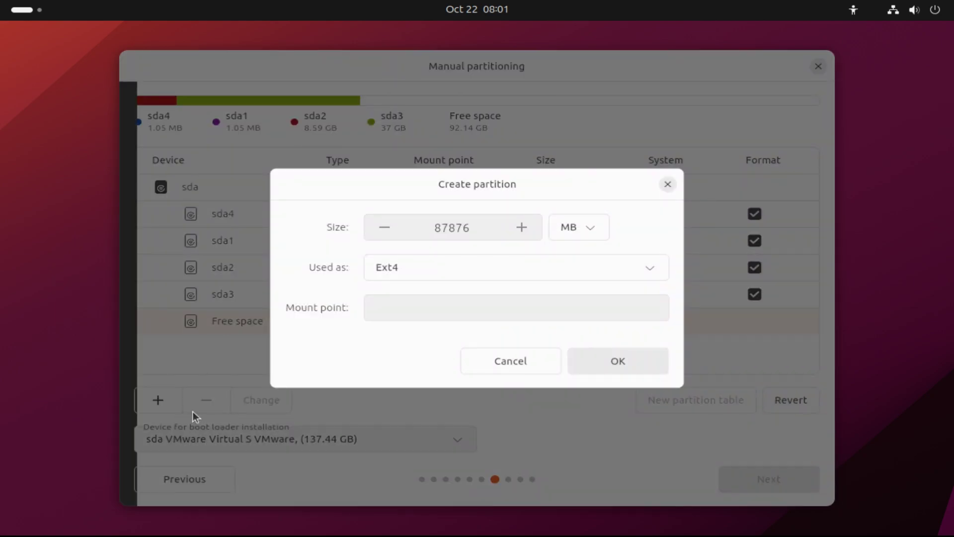
pyautogui.click(433, 316)
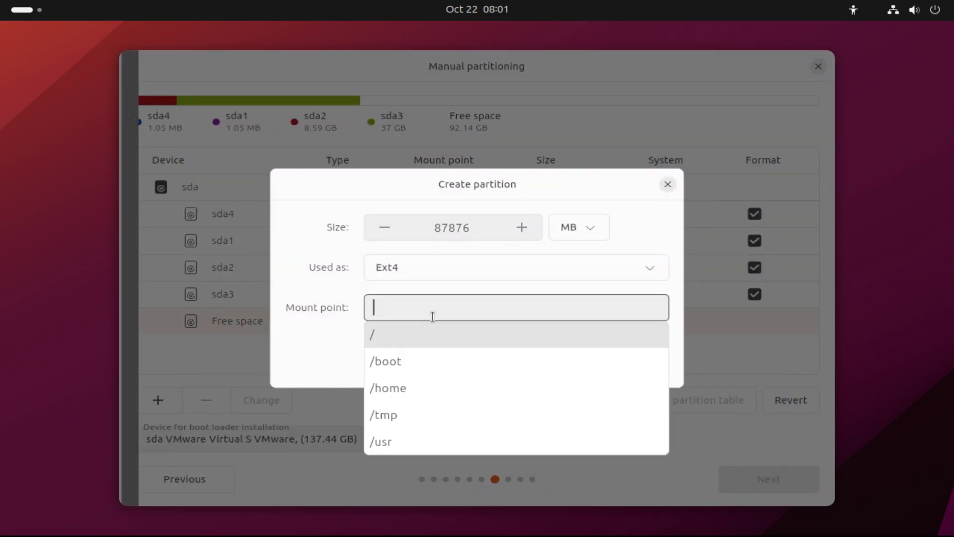
pyautogui.click(386, 415)
pyautogui.doubleClick(441, 227)
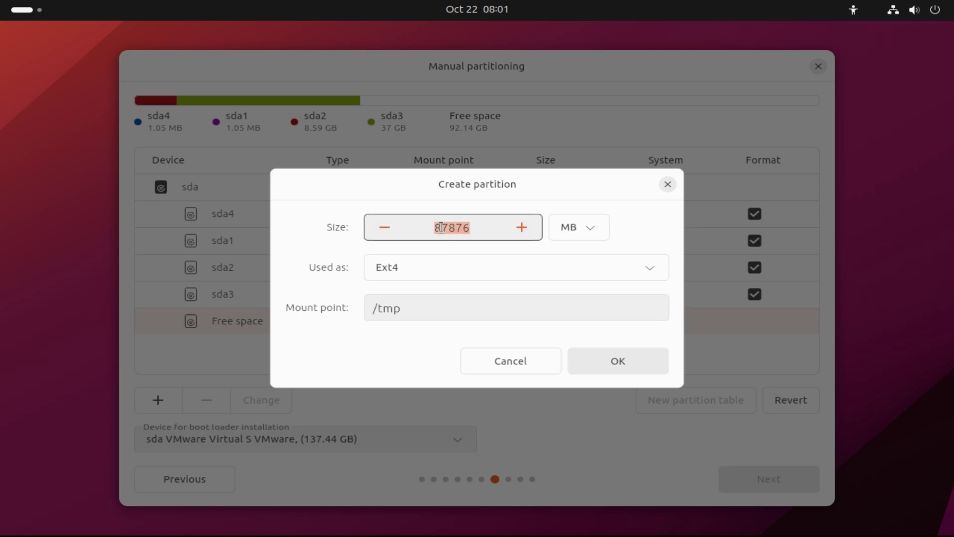
pyautogui.write('20000')
pyautogui.click(627, 353)
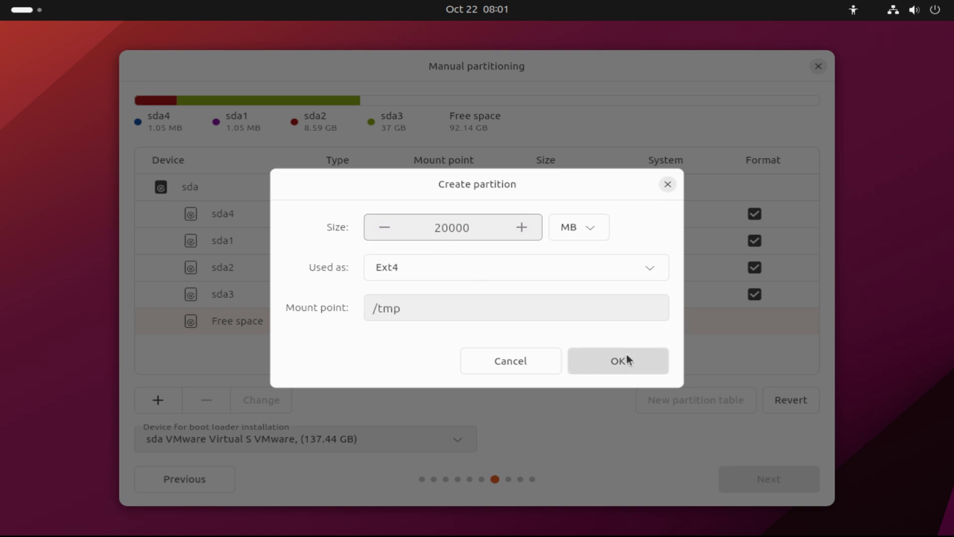
pyautogui.click(594, 354)
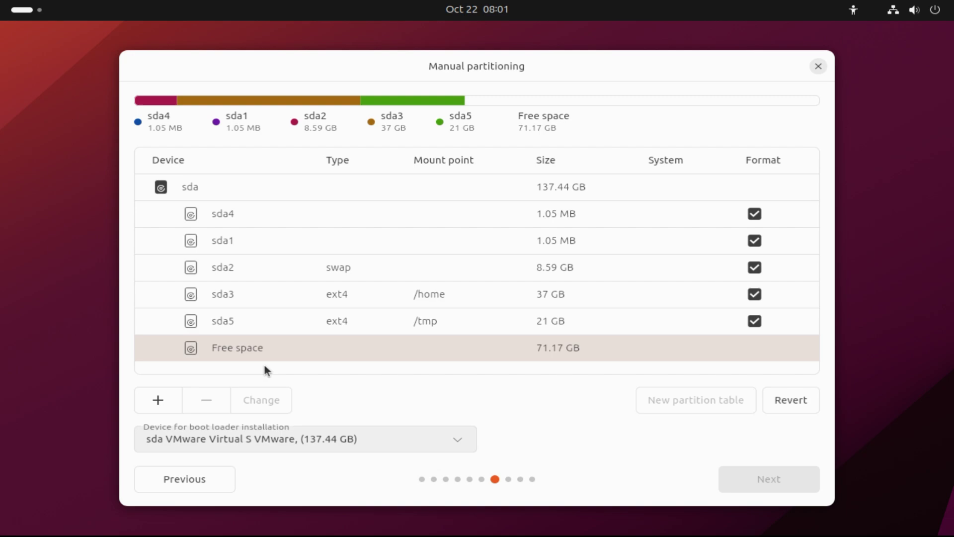
# Create a 20000 MB ext4 partition mounted at /usr.
pyautogui.click(166, 397)
pyautogui.click(449, 307)
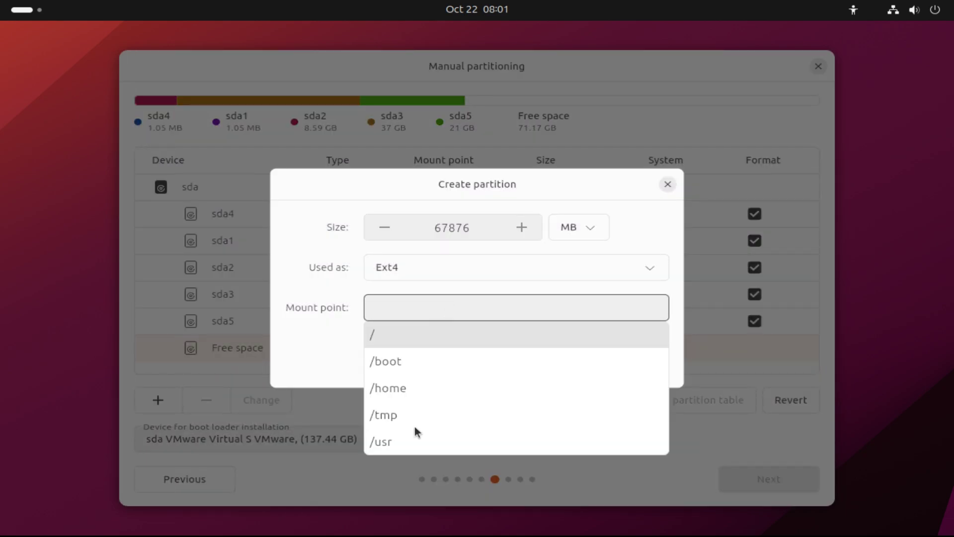
pyautogui.click(407, 442)
pyautogui.click(481, 223)
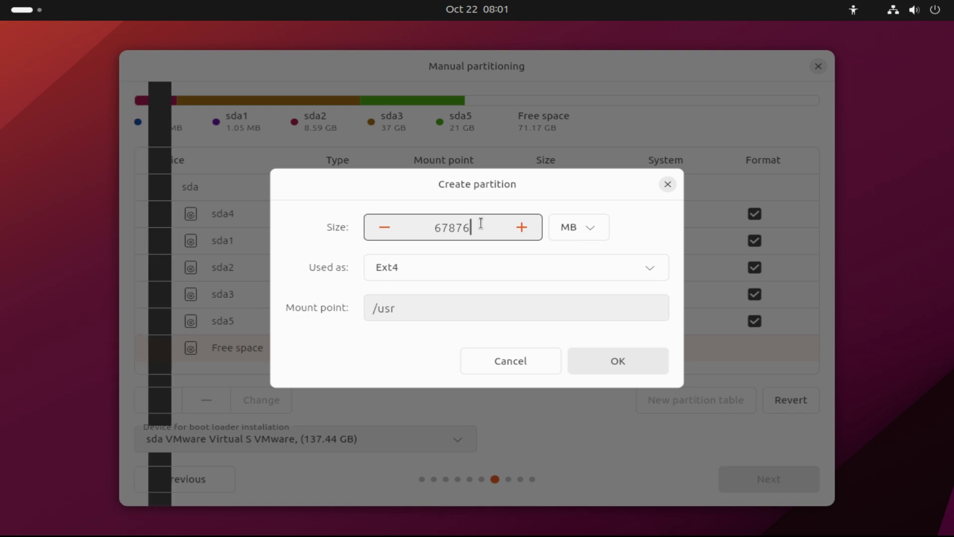
pyautogui.doubleClick(480, 224)
pyautogui.write('20000')
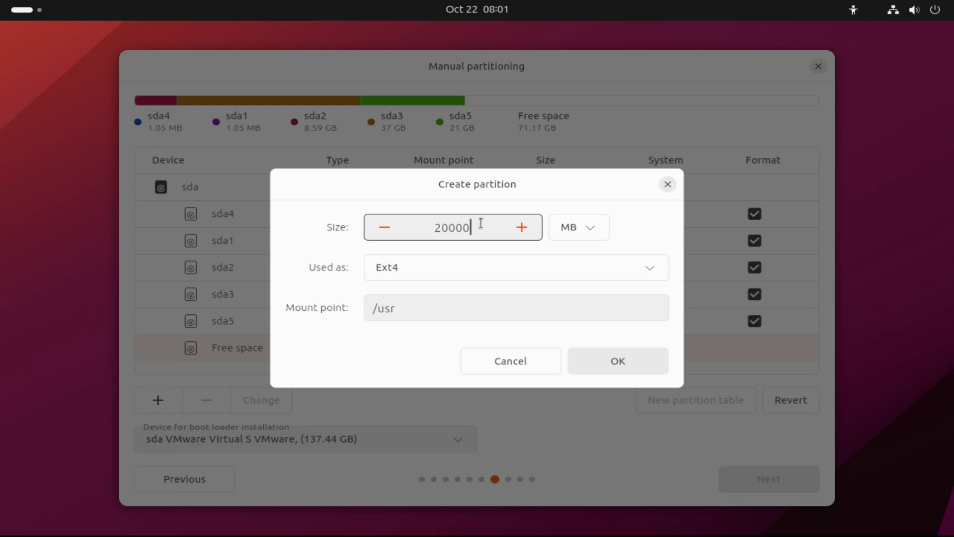
pyautogui.click(589, 353)
# Create the root (/) ext4 partition using all remaining free space.
pyautogui.scroll(-1, 537, 323)
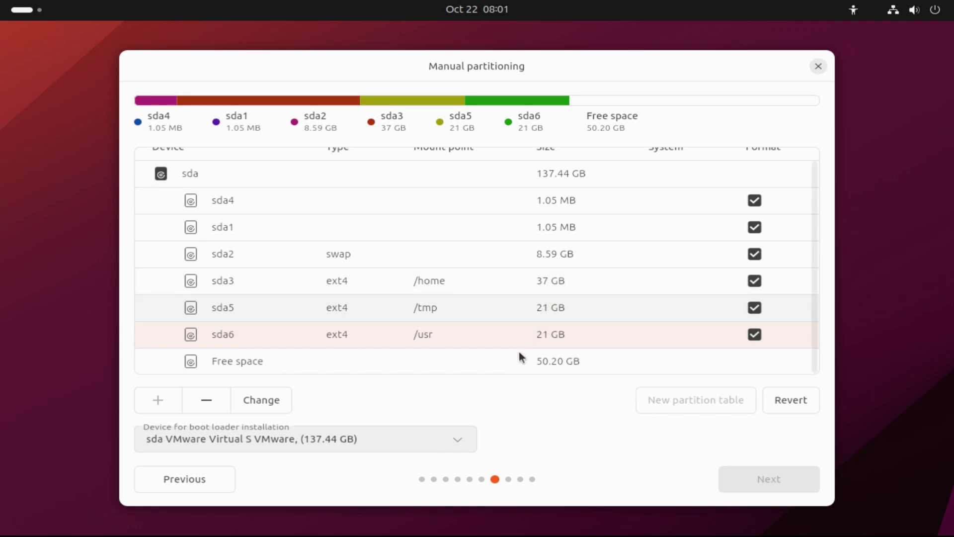
pyautogui.click(454, 367)
pyautogui.click(158, 399)
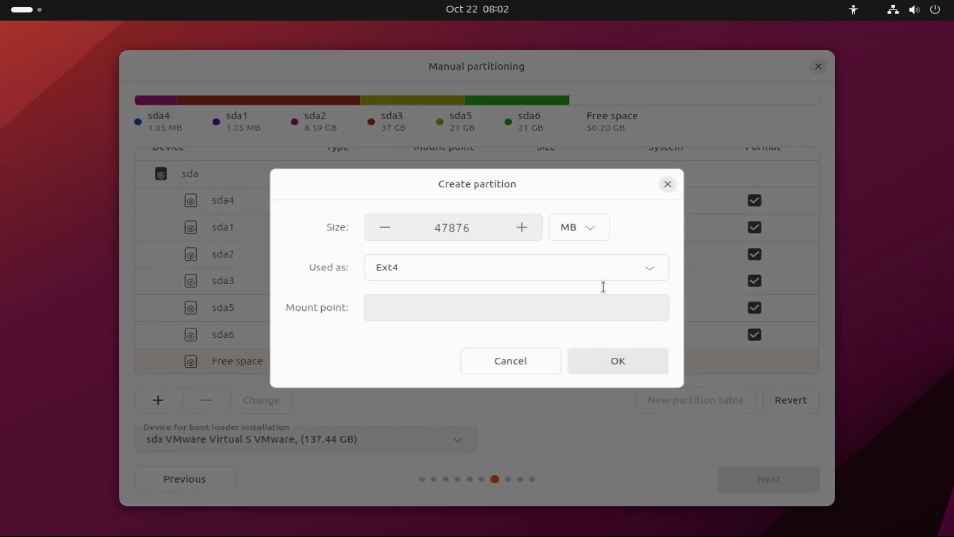
pyautogui.click(624, 313)
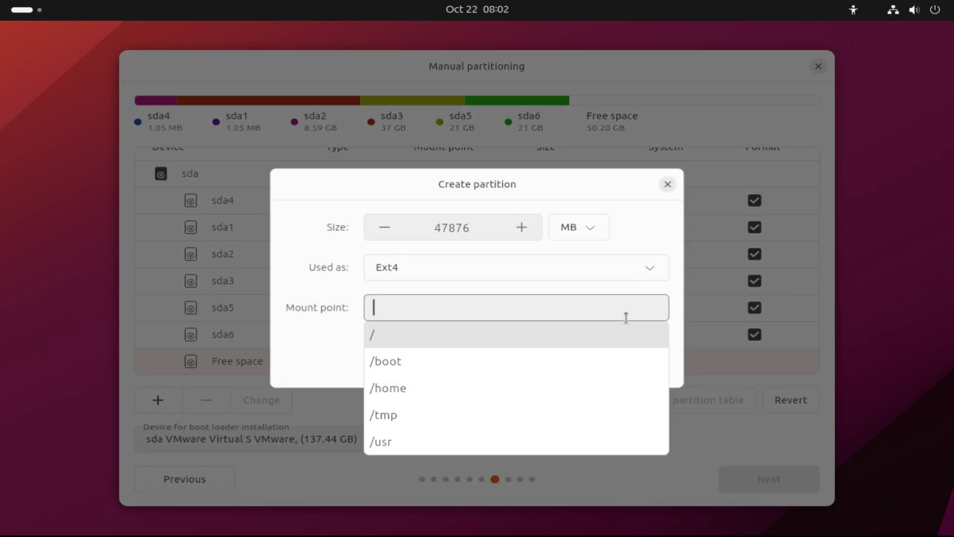
pyautogui.click(475, 336)
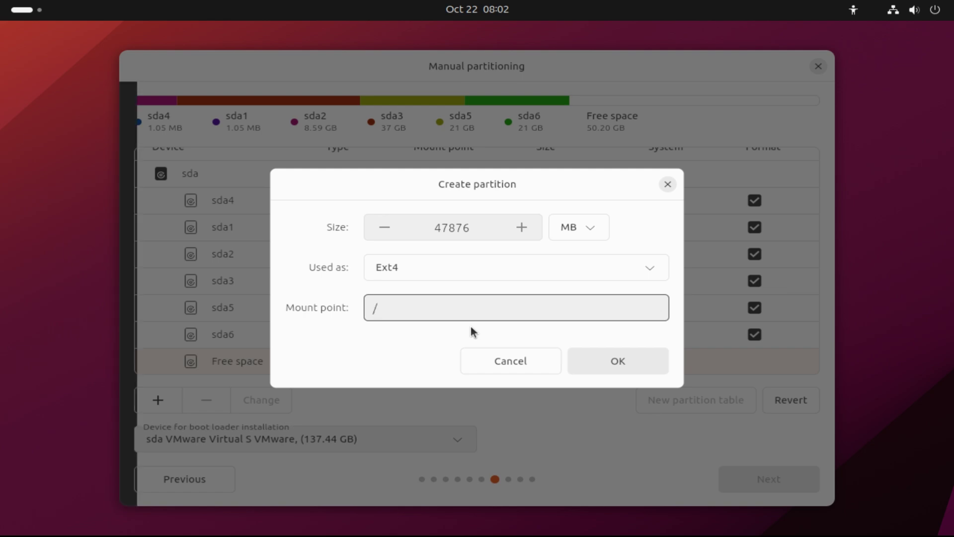
pyautogui.click(634, 359)
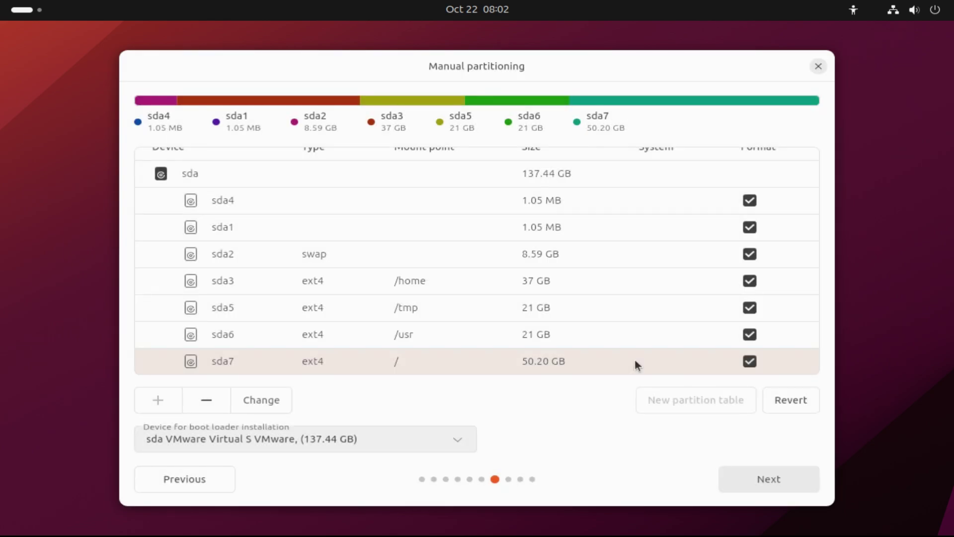
# Confirm the partition layout, review the Ready to install summary, and start installing.
pyautogui.click(536, 226)
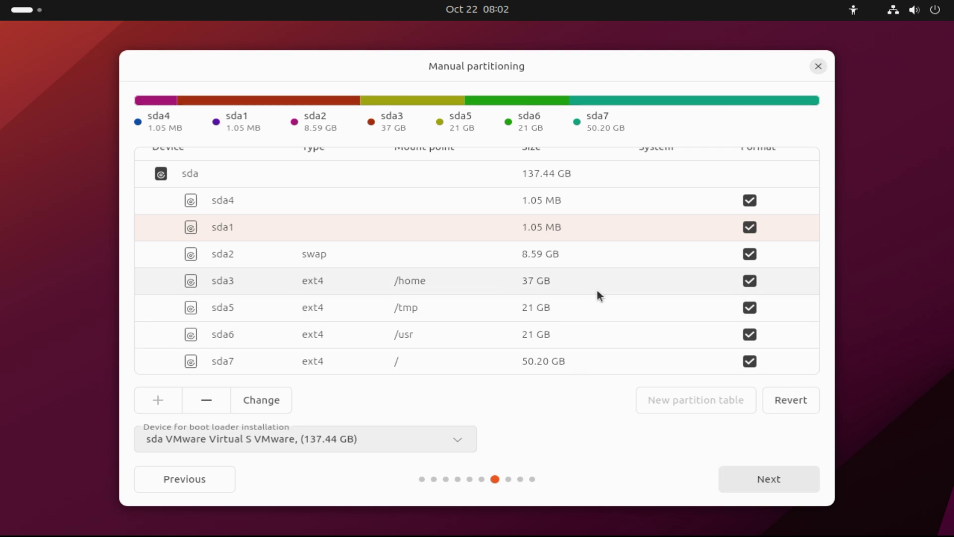
pyautogui.click(746, 485)
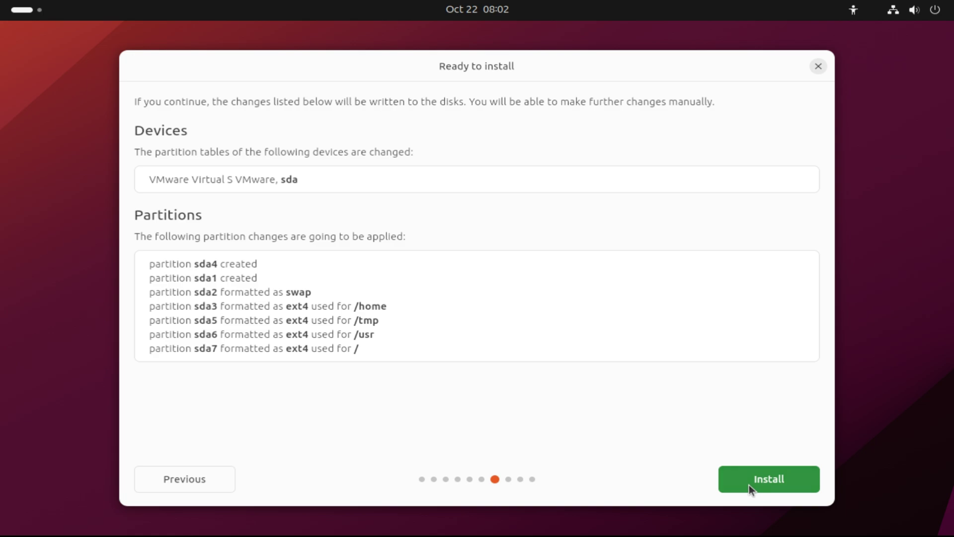
pyautogui.click(750, 479)
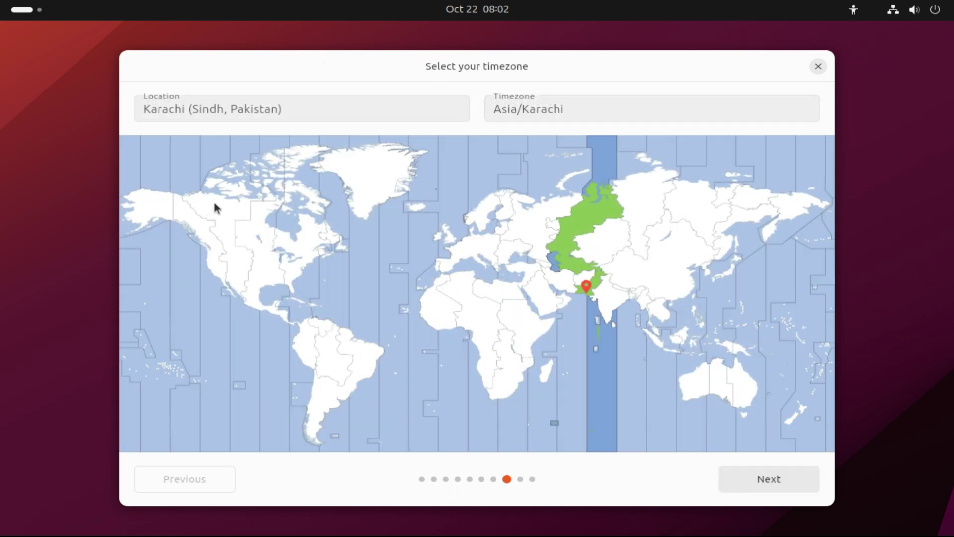
# Set the timezone to America/Yellowknife and enter Mantic-PC as the computer's name.
pyautogui.click(230, 207)
pyautogui.click(759, 487)
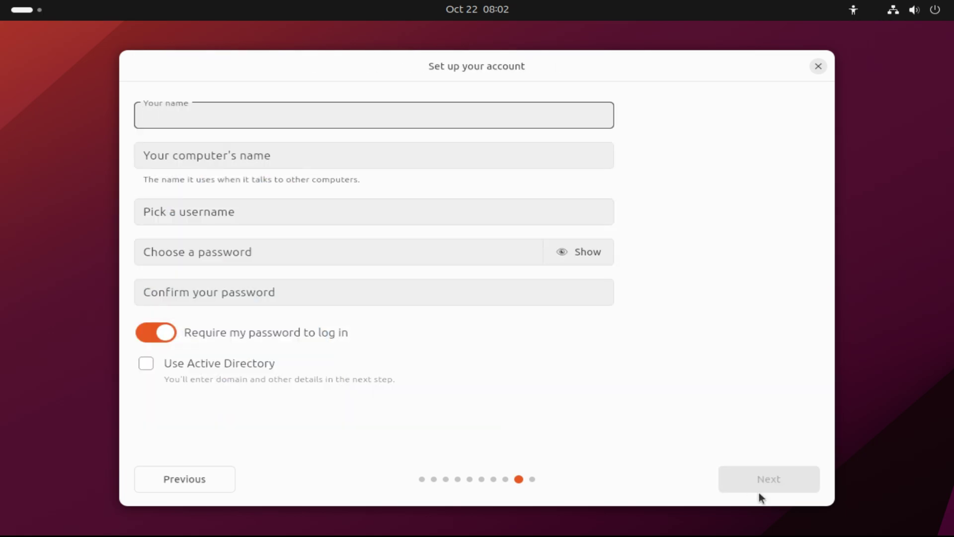
pyautogui.click(253, 150)
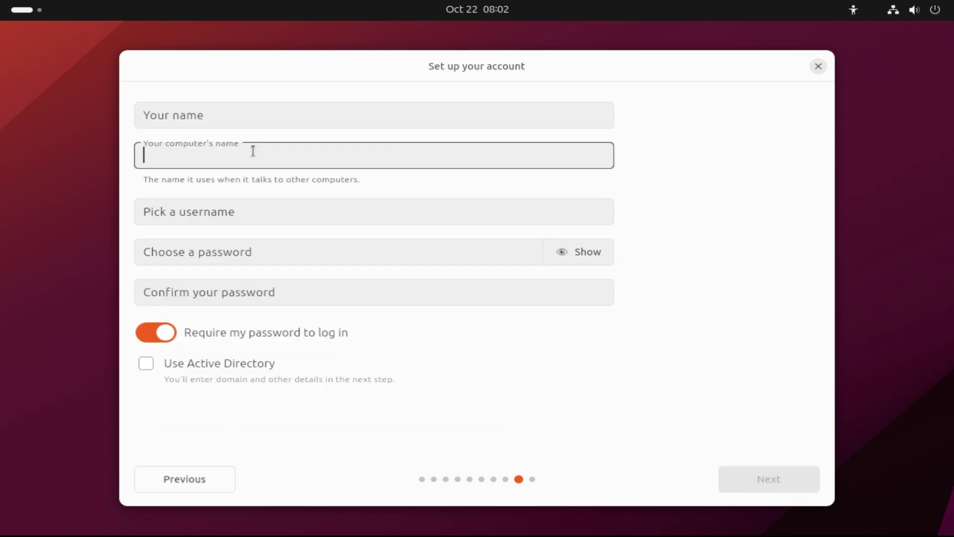
pyautogui.write('Ma')
pyautogui.press('BackSpace')
pyautogui.press('BackSpace')
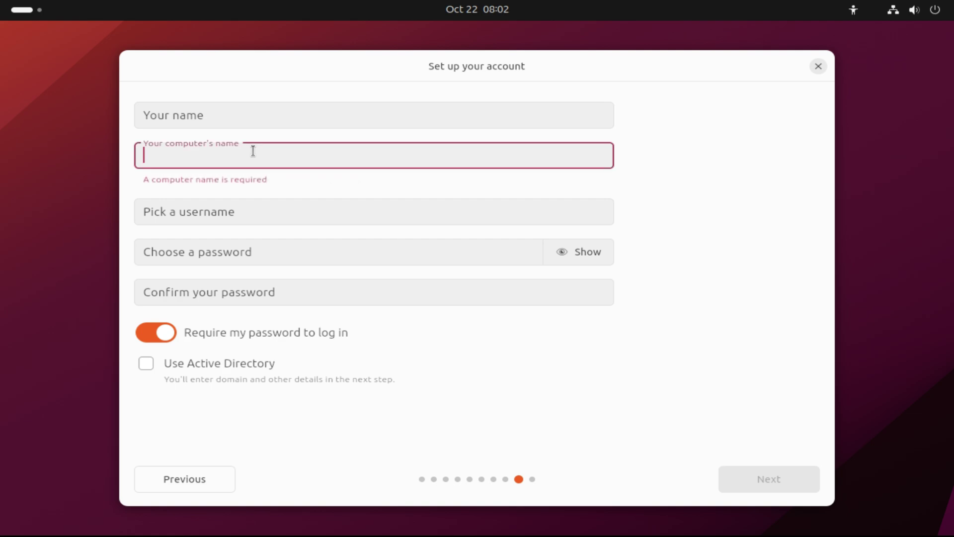
pyautogui.write('Mantic')
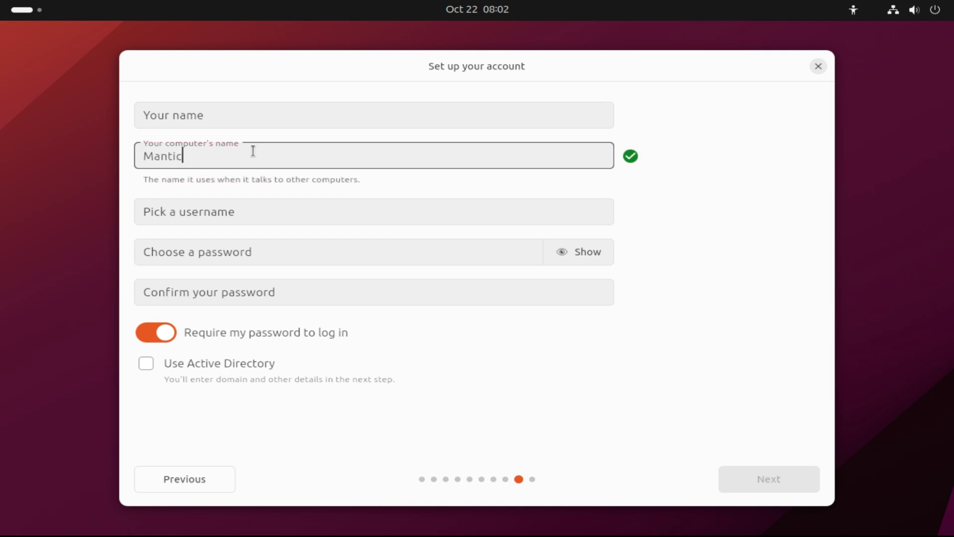
pyautogui.write('-PC')
# Fill in the account's name, then enter and confirm the account password.
pyautogui.hotkey('shift', 'Tab')
pyautogui.write('tec')
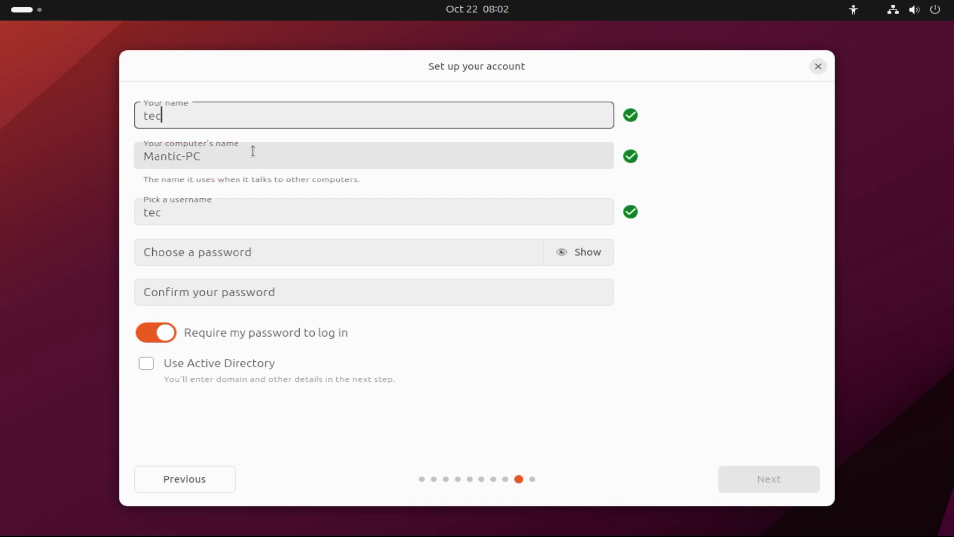
pyautogui.write('hsolutionz')
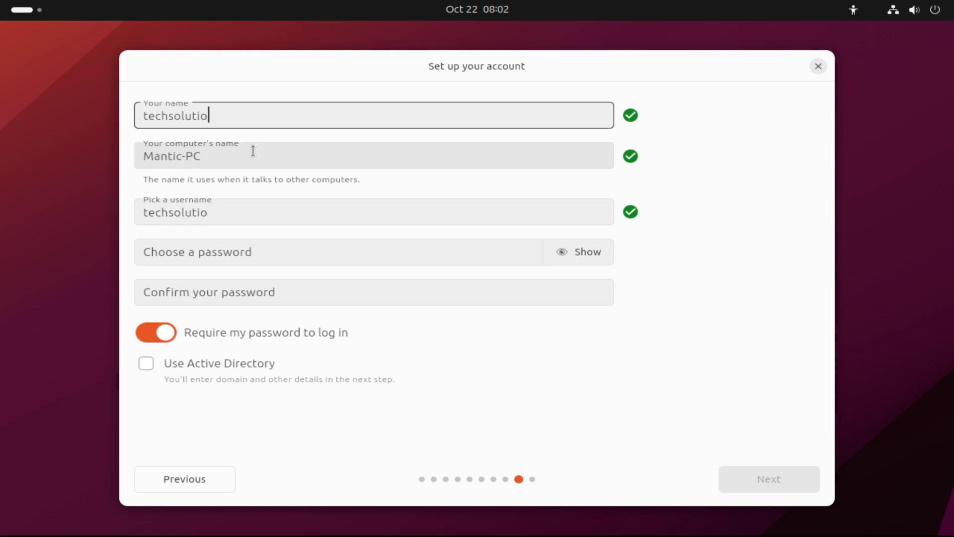
pyautogui.press('Tab')
pyautogui.press('Tab')
pyautogui.press('Tab')
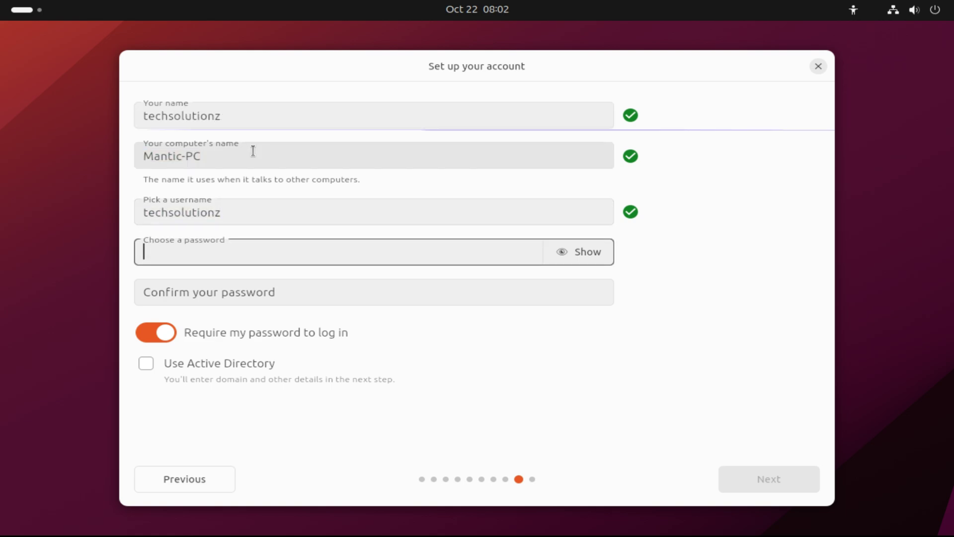
pyautogui.write('•')
pyautogui.write('56')
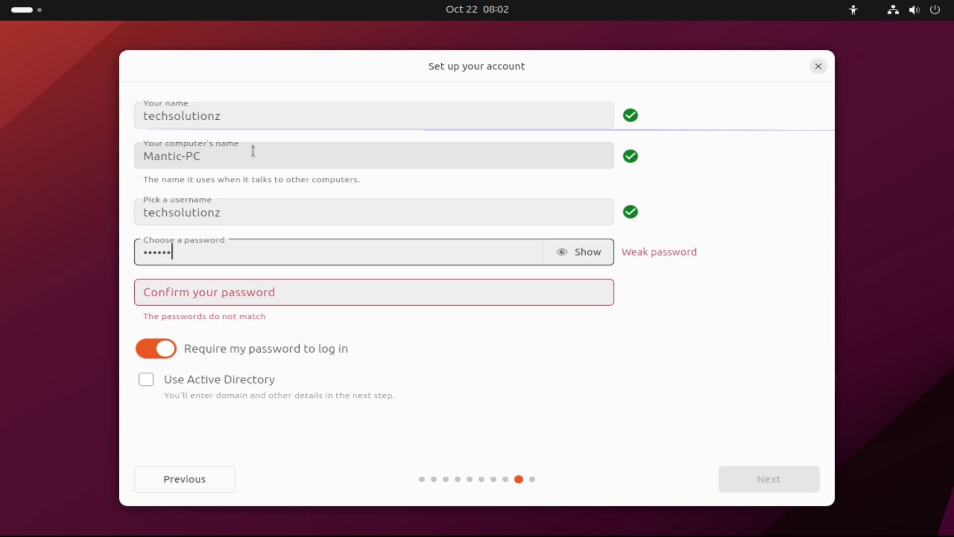
pyautogui.press('Tab')
pyautogui.press('Tab')
pyautogui.write('123456')
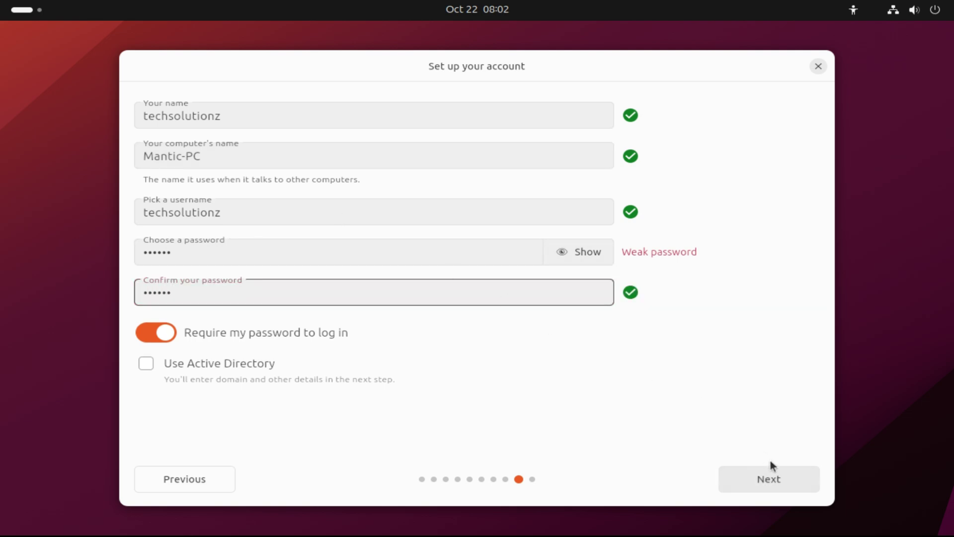
pyautogui.click(770, 471)
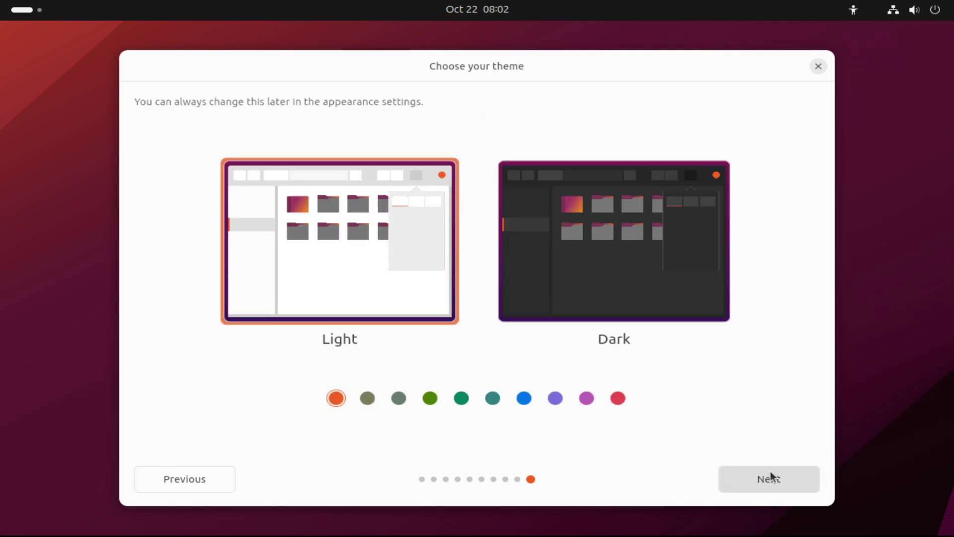
# Keep the Light theme and start installing Ubuntu 23.10.1.
pyautogui.click(770, 471)
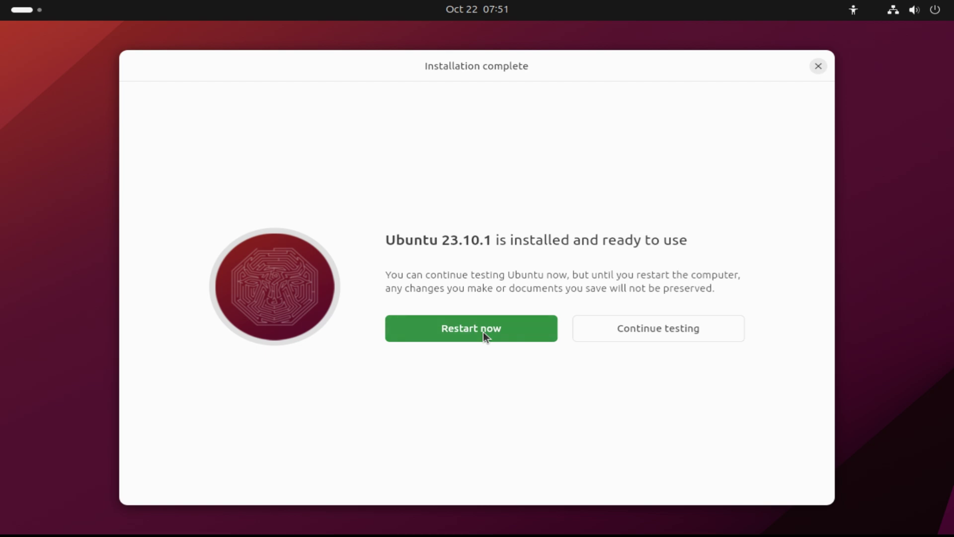
# Restart after removing the install medium, then sign in to the new account with its password.
pyautogui.click(483, 332)
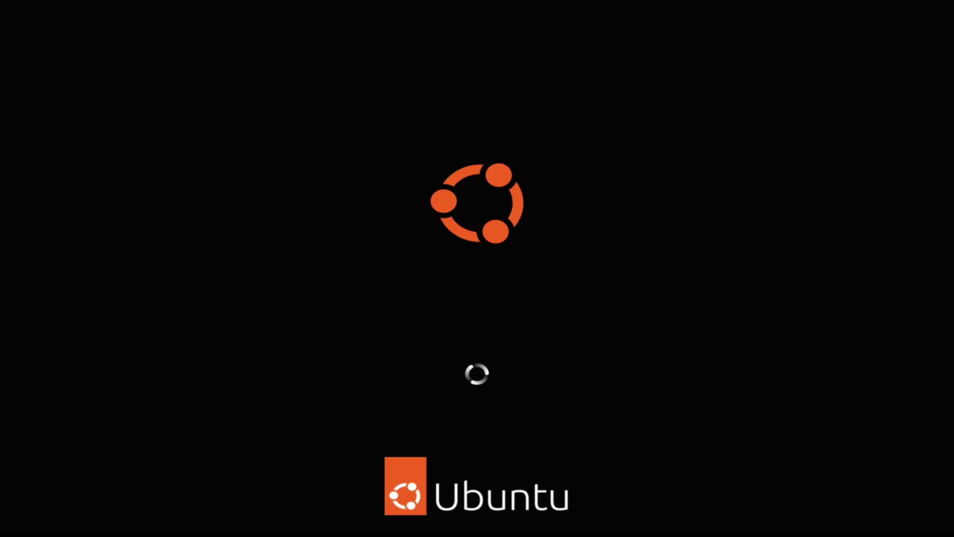
pyautogui.press('Return')
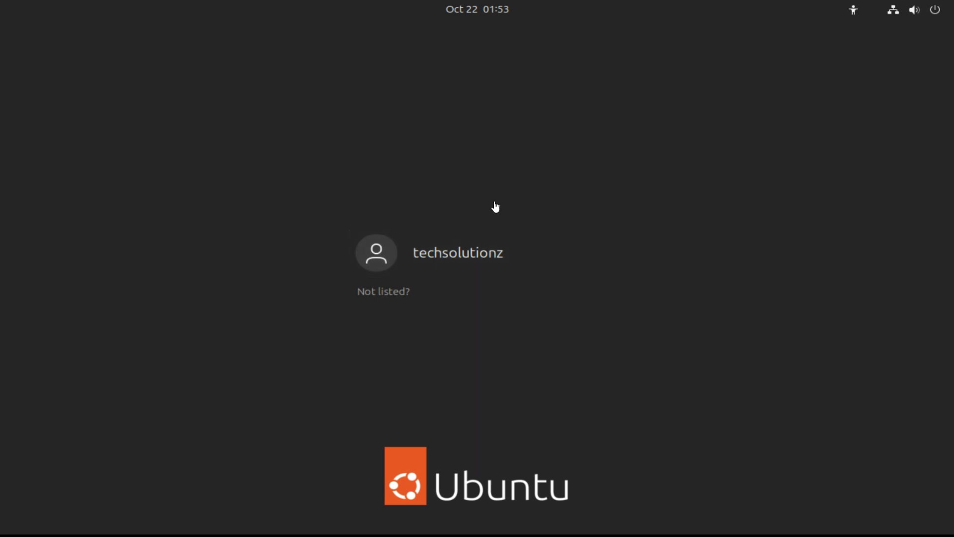
pyautogui.click(462, 251)
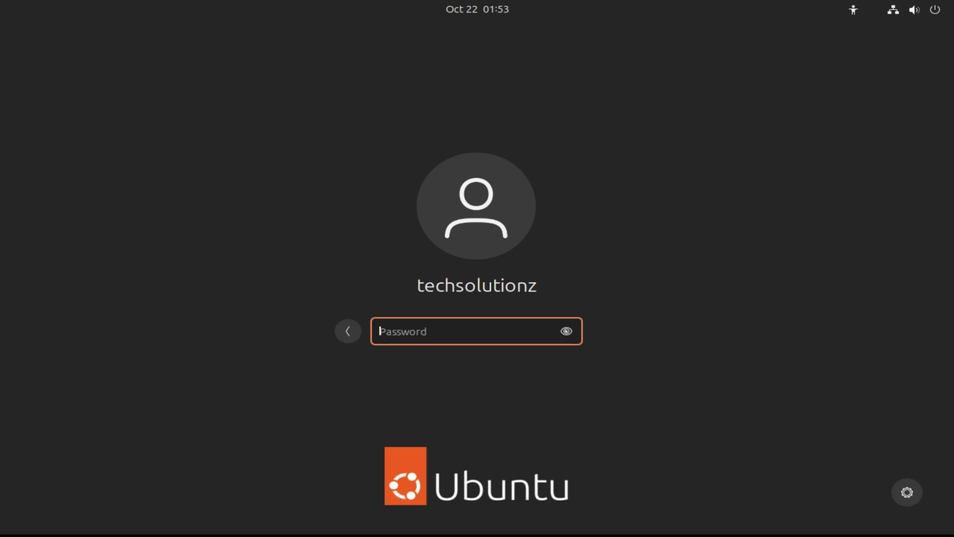
pyautogui.write('******')
pyautogui.press('Return')
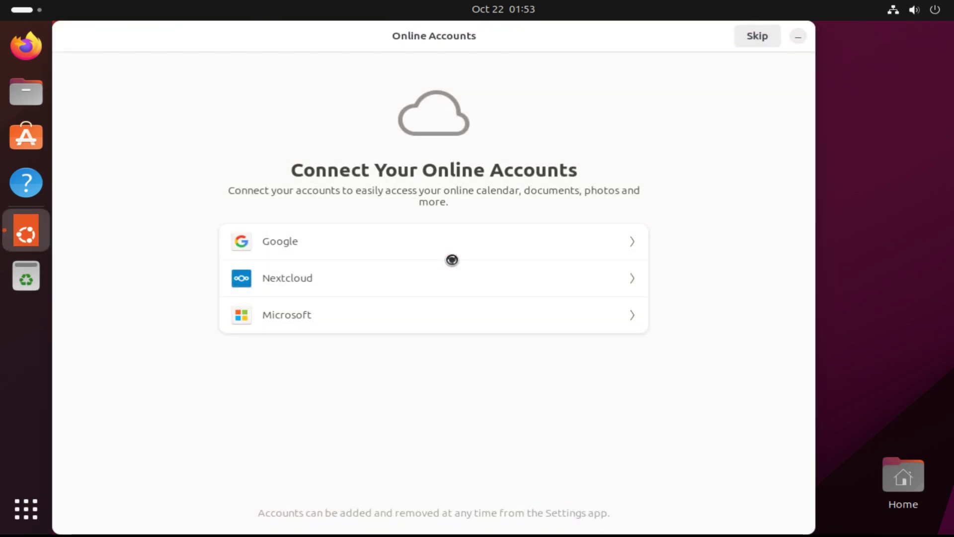
# Skip online accounts, choose 'No, don't send system info', leave Location Services off, and click Done.
pyautogui.moveTo(642, 34); pyautogui.dragTo(703, 34)
pyautogui.click(792, 37)
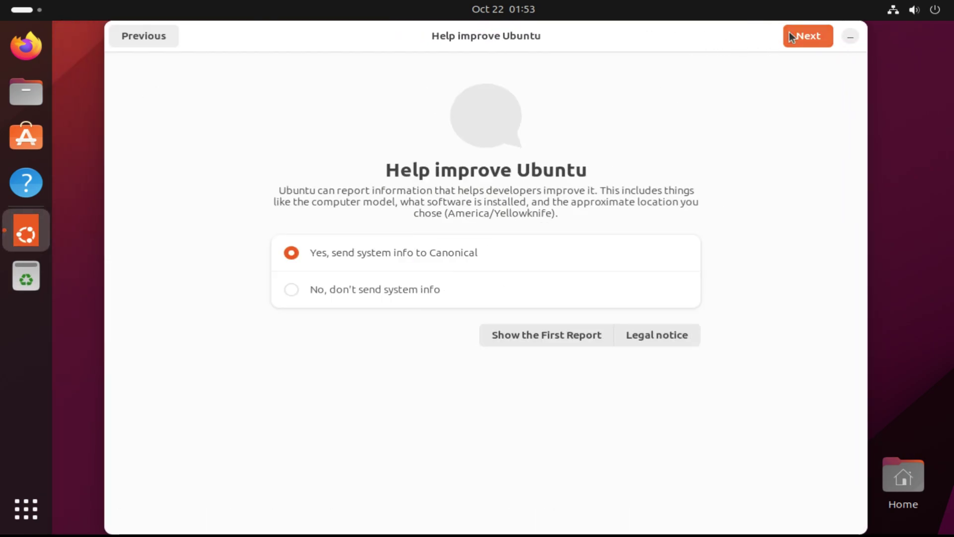
pyautogui.click(374, 293)
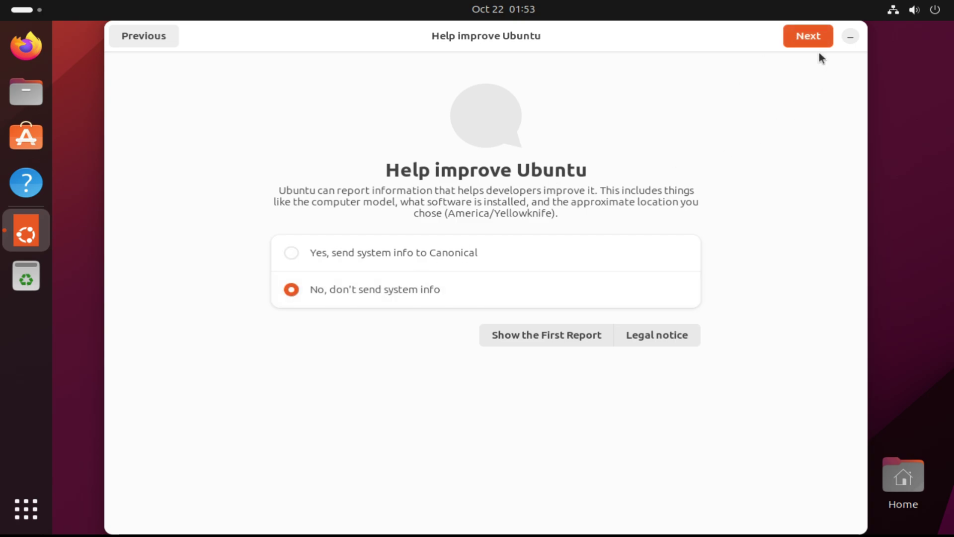
pyautogui.click(810, 40)
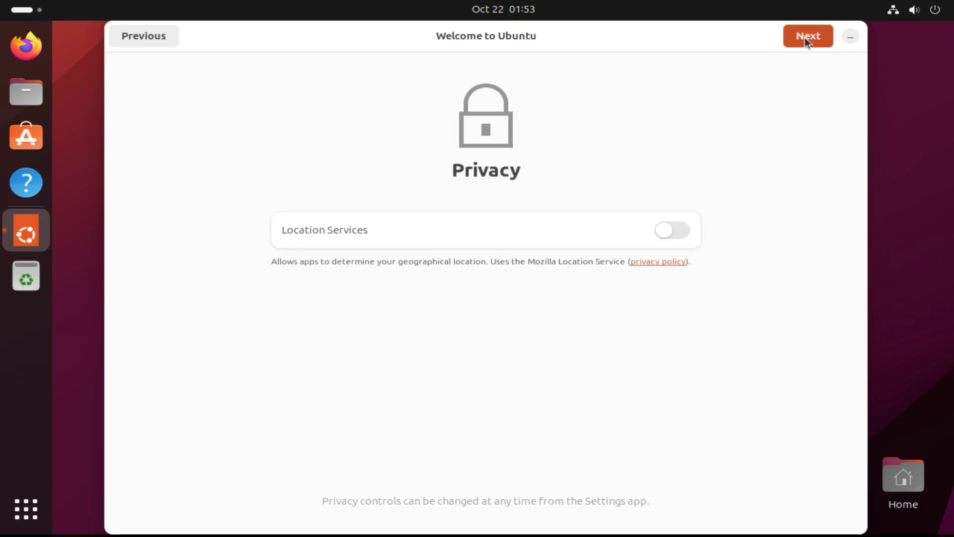
pyautogui.click(804, 37)
pyautogui.click(804, 38)
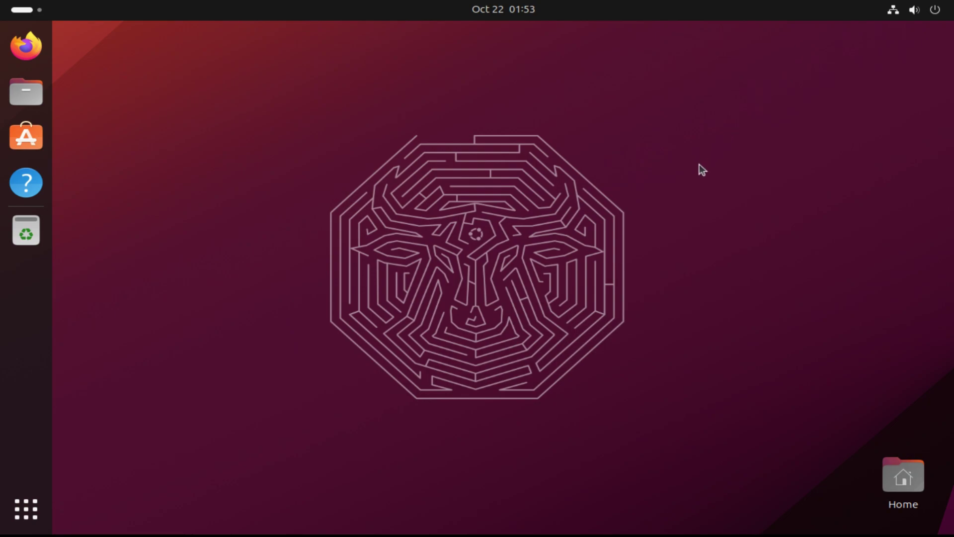